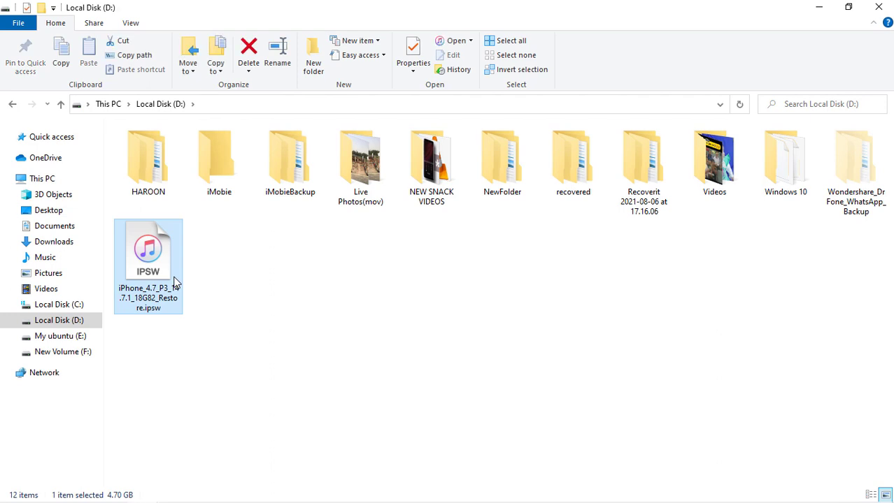
Step: Delete iPhone_4.7_P3_14.7.1_18G82_Restore.ipsw from Local Disk (D:) and return to the This PC overview
key(Delete)
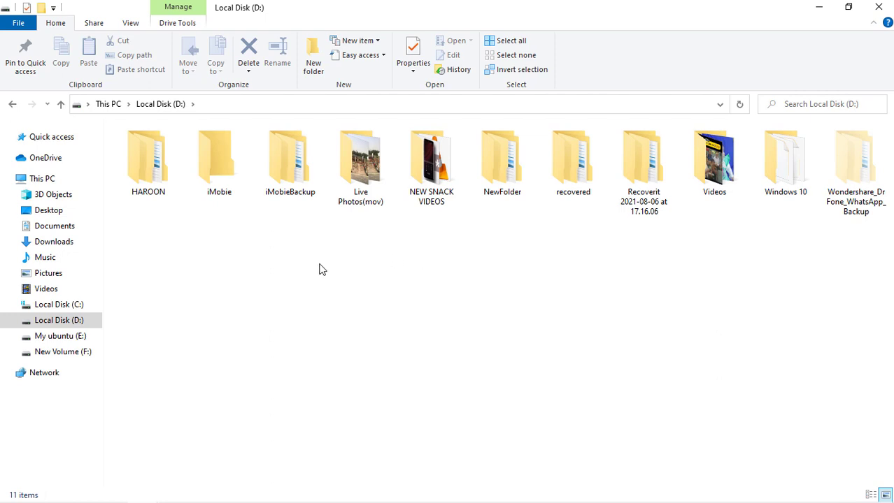
click(60, 107)
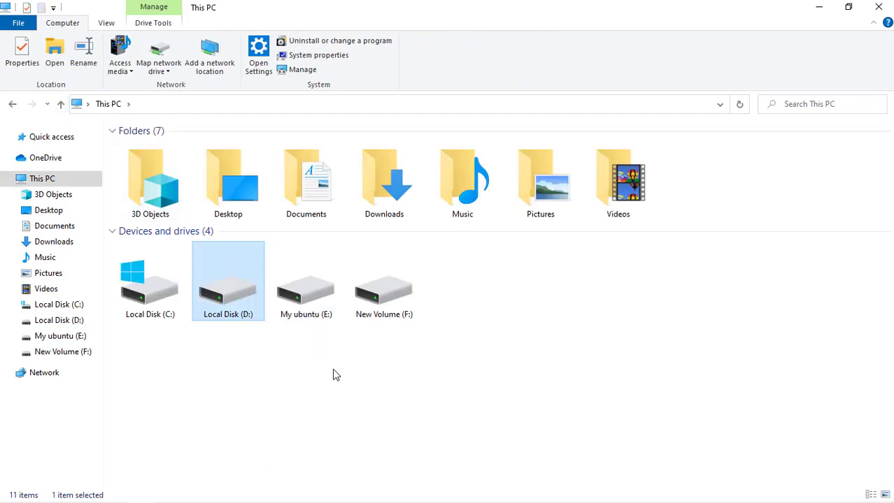
click(333, 372)
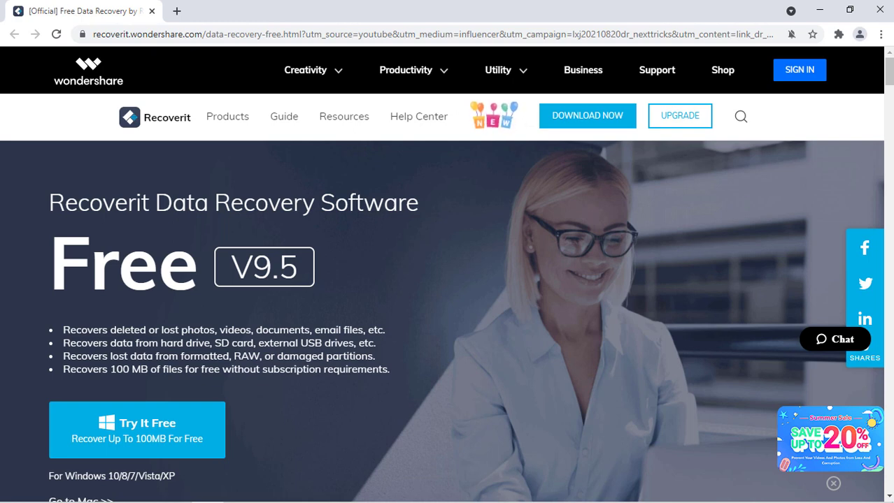
Step: In the browser, review the Recoverit Data Recovery Software heading and the feature list of the free version
drag(49, 203, 422, 205)
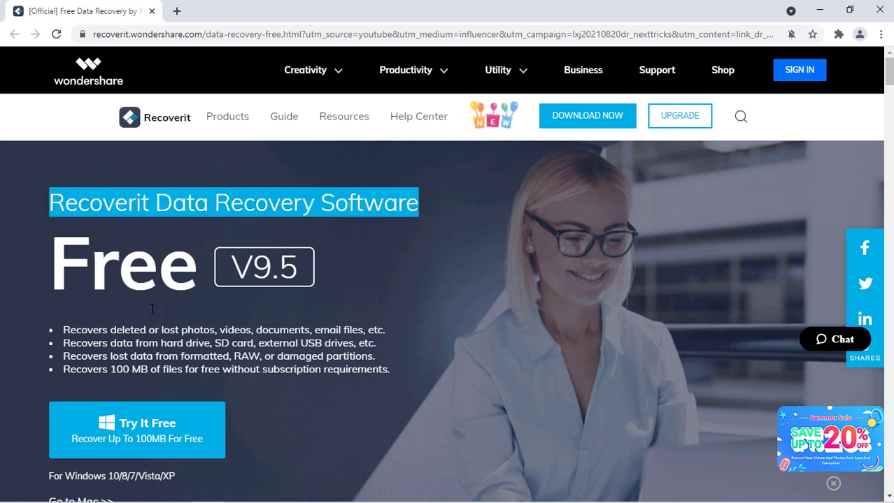
drag(62, 326, 364, 391)
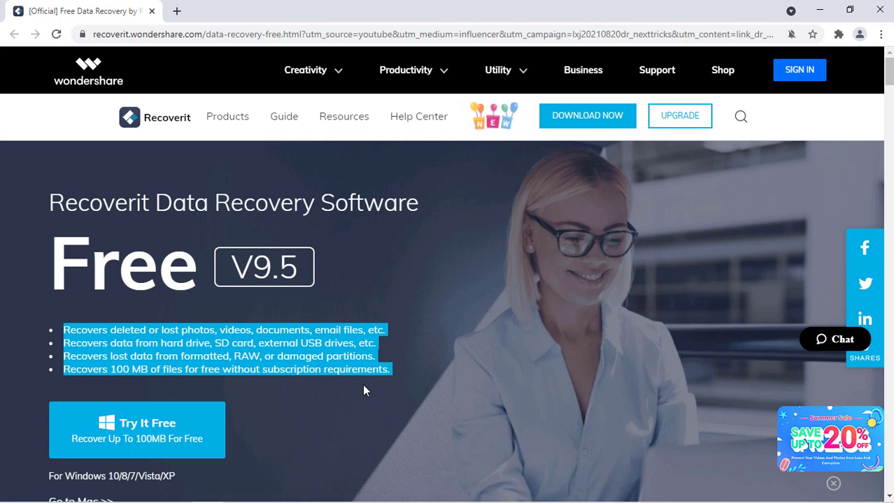
click(362, 391)
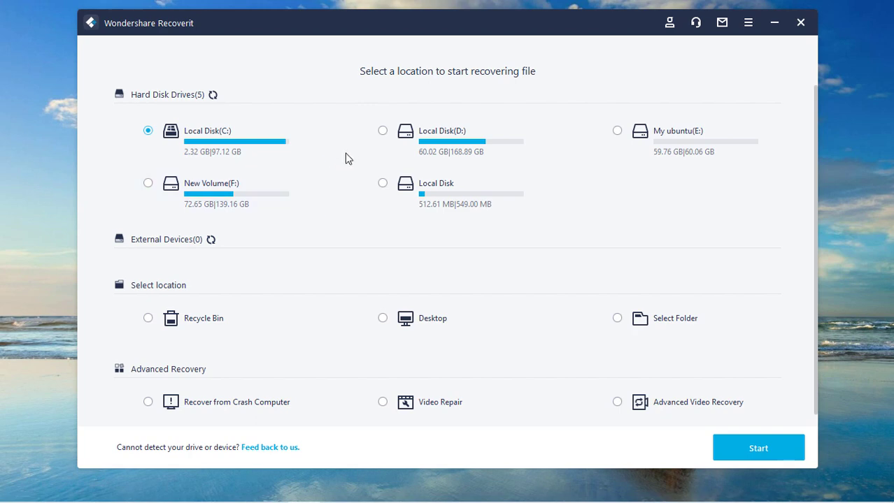
Step: In Wondershare Recoverit, scan Local Disk (D:) for lost files and dismiss the scan tips
click(383, 132)
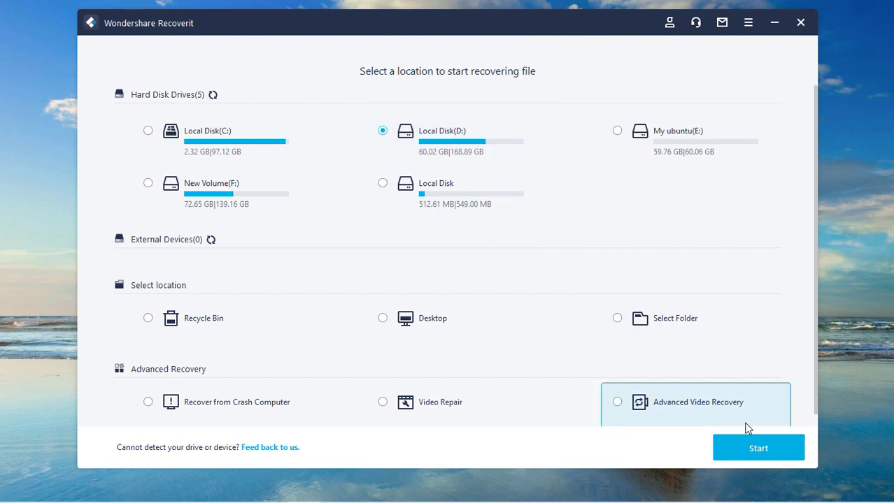
click(756, 450)
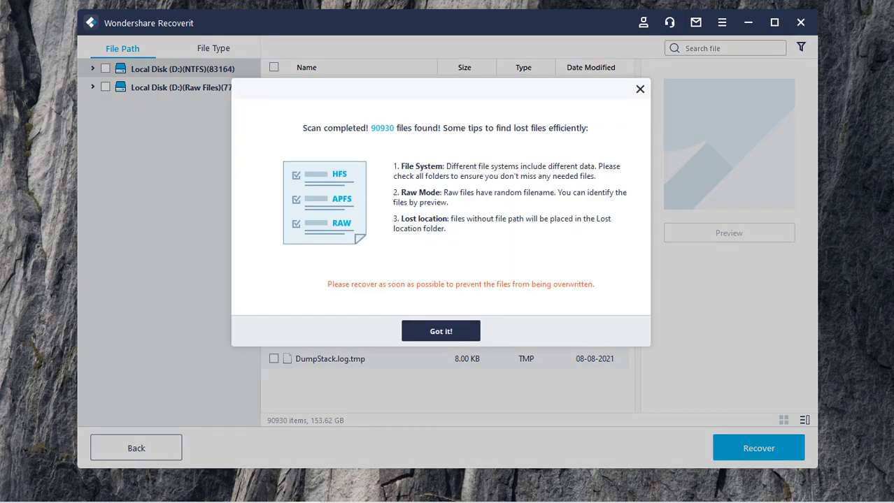
click(440, 332)
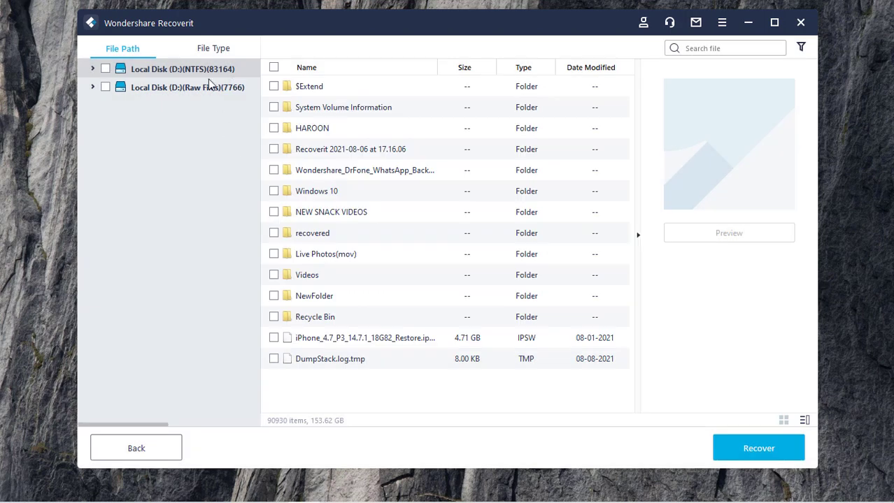
Step: Group the scan results by file type and look through the Video, Audio, Document and Photo categories
click(213, 56)
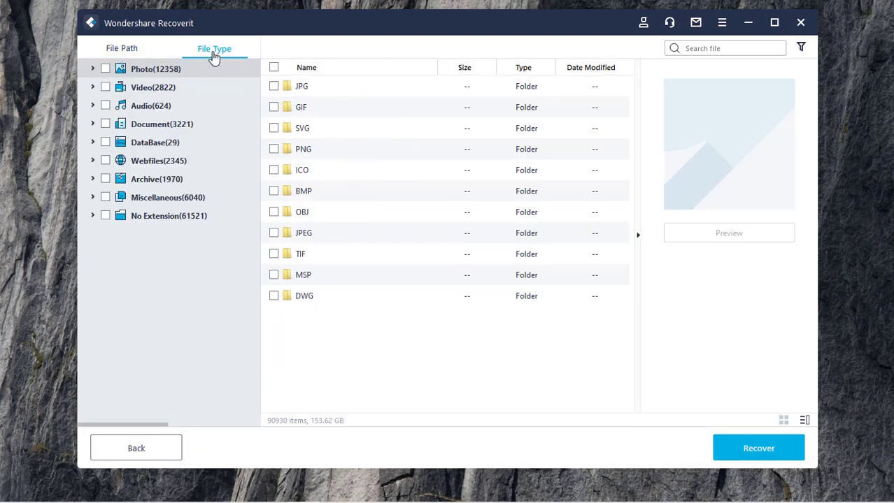
click(170, 87)
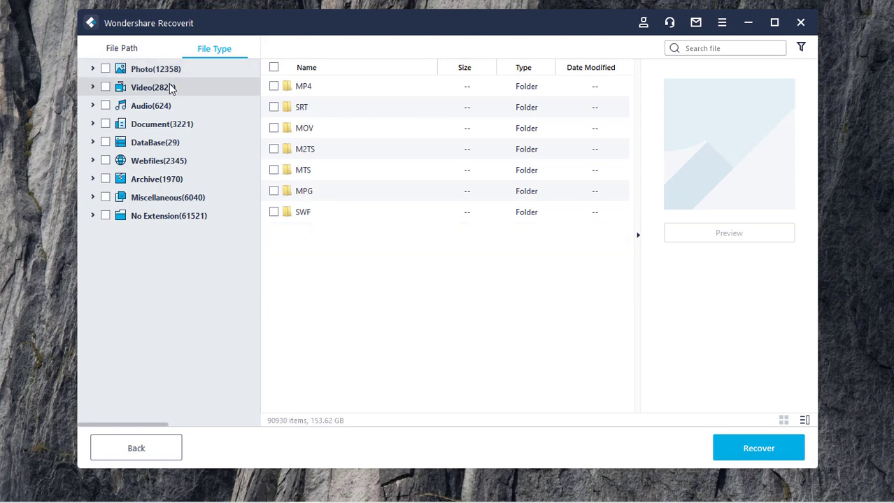
click(167, 111)
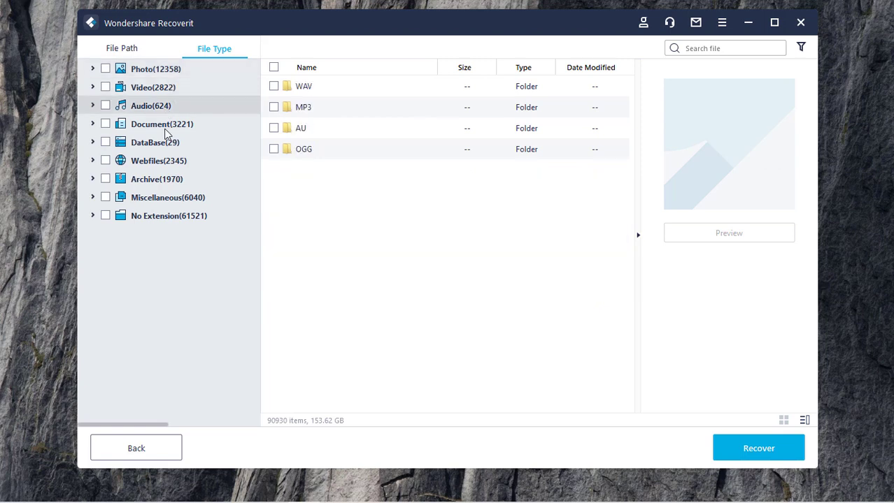
click(166, 129)
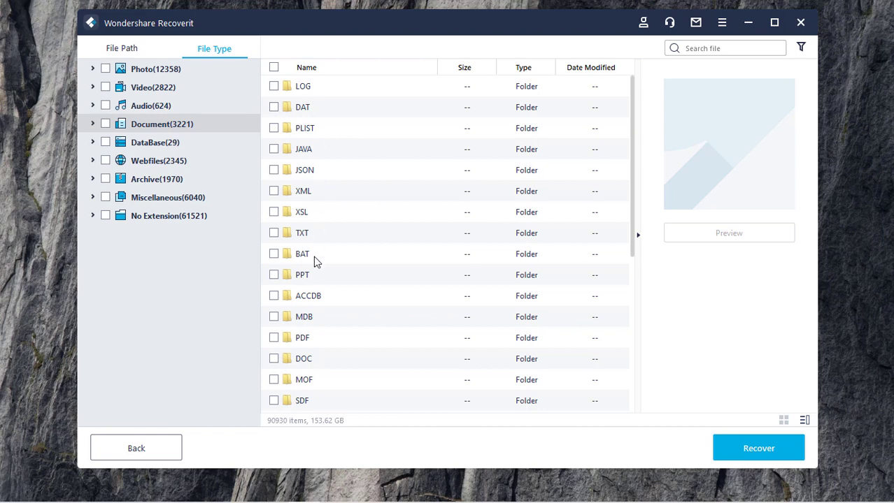
click(159, 75)
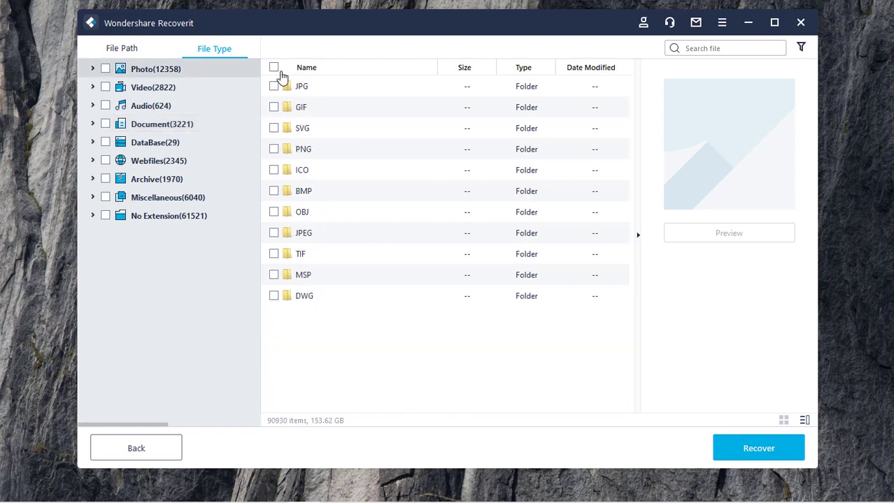
Step: Open the JPG folder among the found photos and preview individual images such as IMG_20190106_214325.jpg
click(300, 91)
double_click(301, 91)
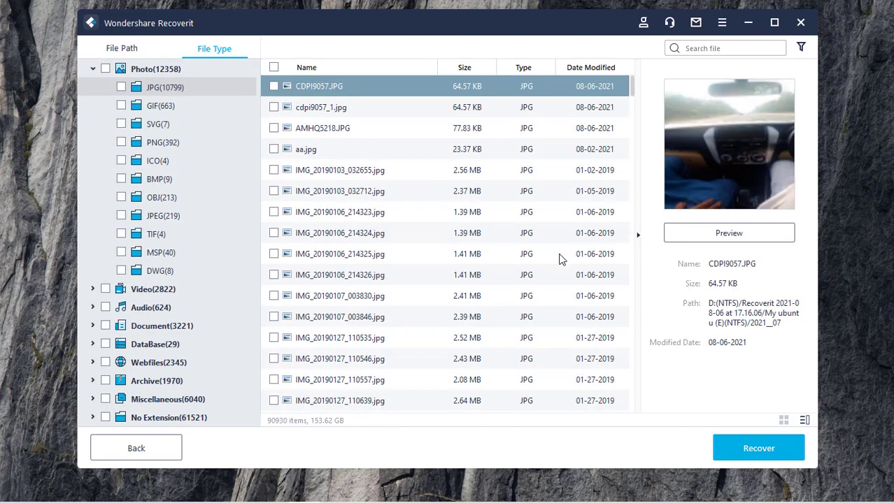
click(389, 175)
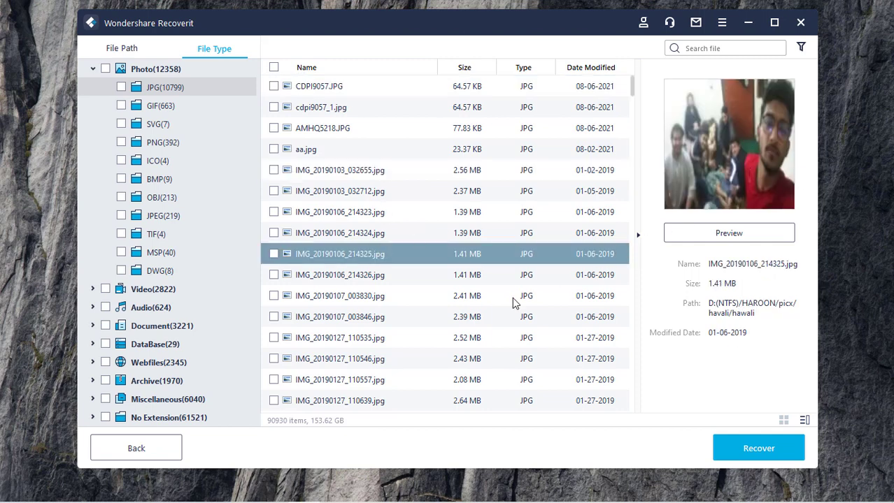
click(443, 301)
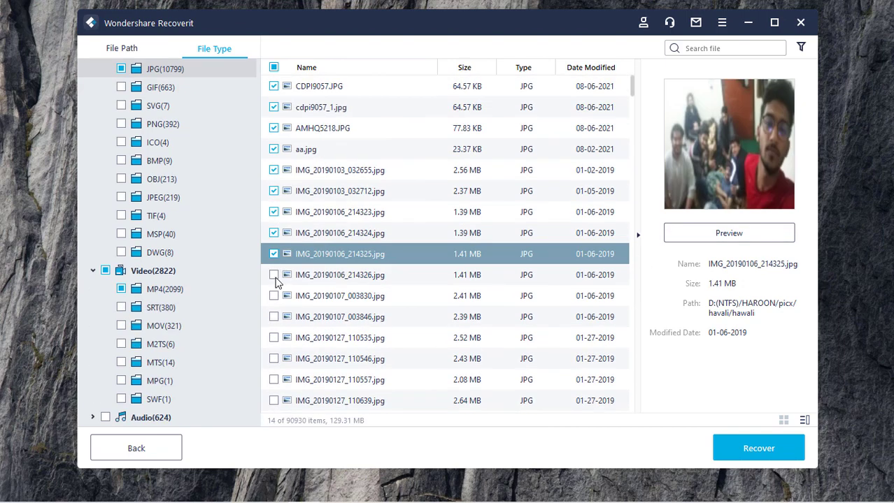
Step: Mark the JPG photos from IMG_20190106_214326.jpg through IMG_20190127_110546.jpg for recovery
click(273, 275)
click(273, 317)
click(273, 338)
click(273, 359)
Step: Recover the marked files into a new folder named Data on Local Disk (C:)
click(730, 444)
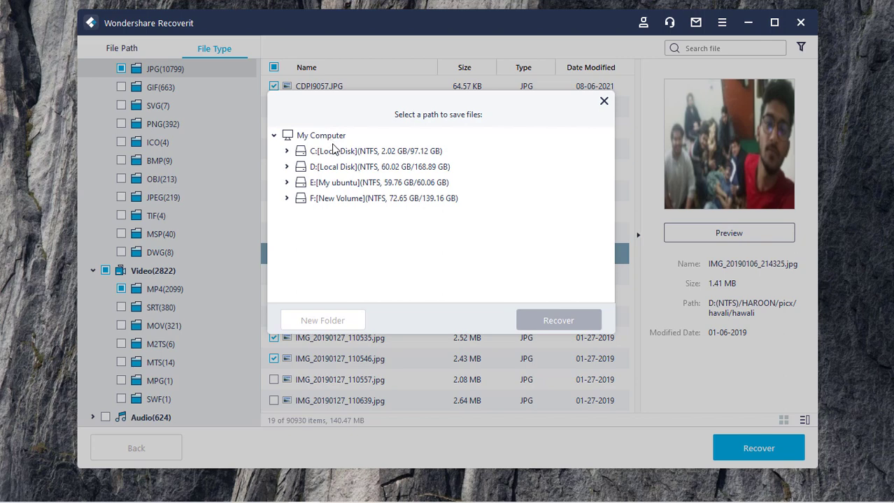
click(336, 152)
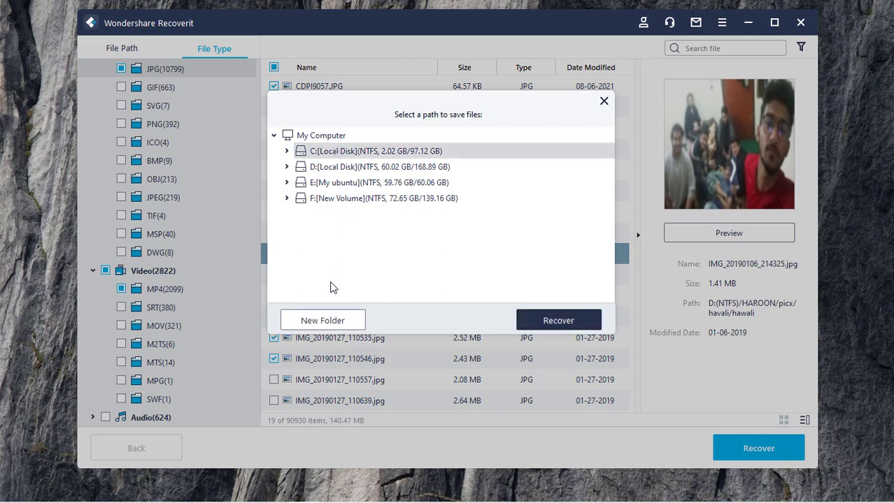
click(315, 318)
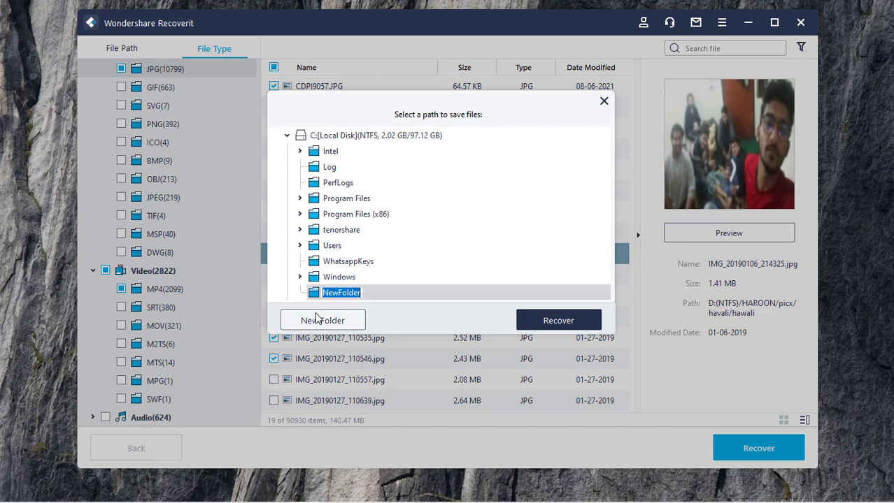
text(Data)
key(Return)
click(539, 320)
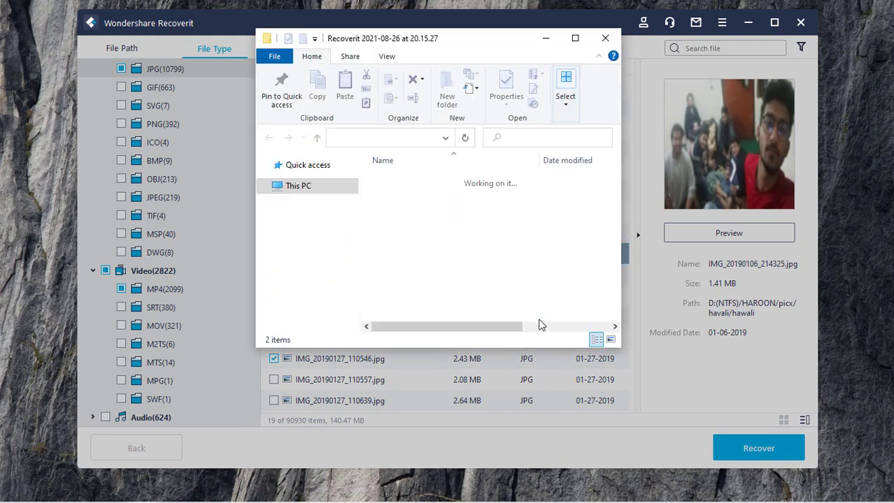
Step: Maximize the recovery folder window and view the recovered pictures in Photo > JPG
click(575, 44)
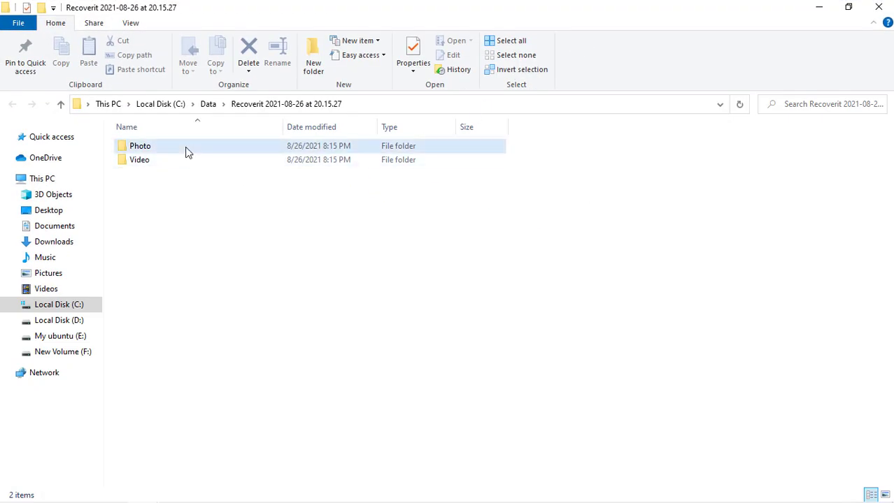
double_click(187, 152)
double_click(187, 153)
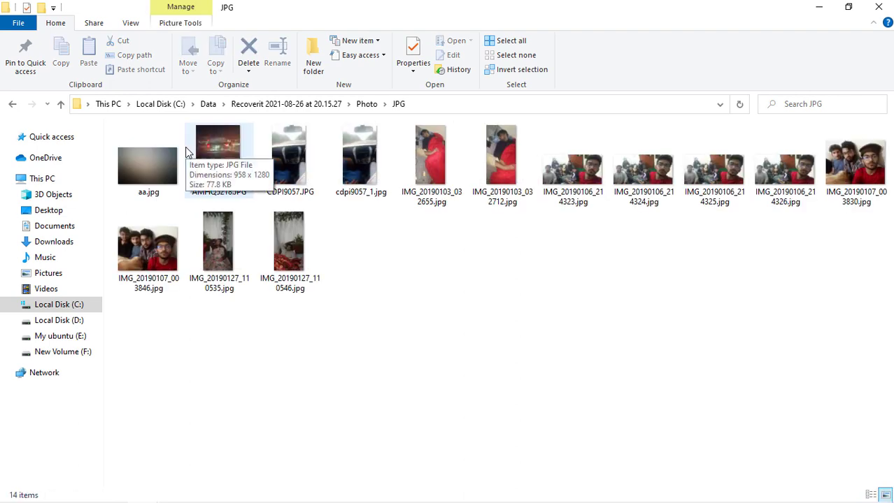
Step: Check the recovered videos in the Video > MP4 folder and close the File Explorer window
click(61, 104)
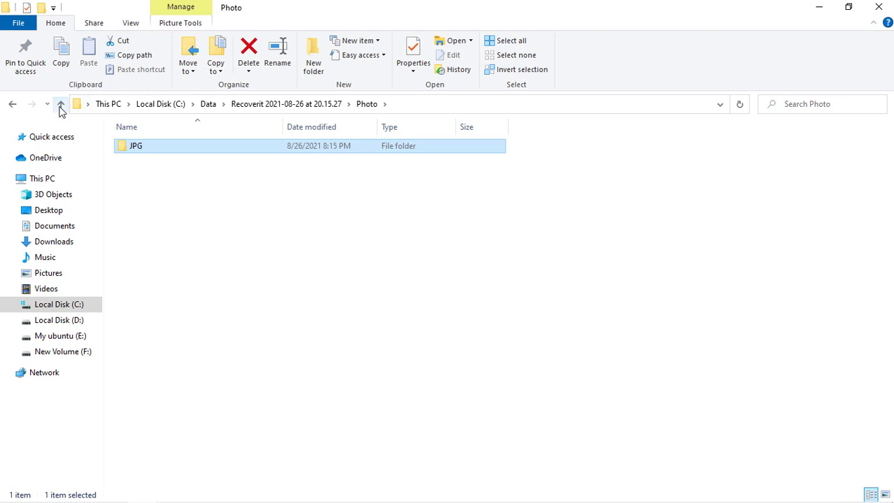
click(60, 104)
double_click(140, 161)
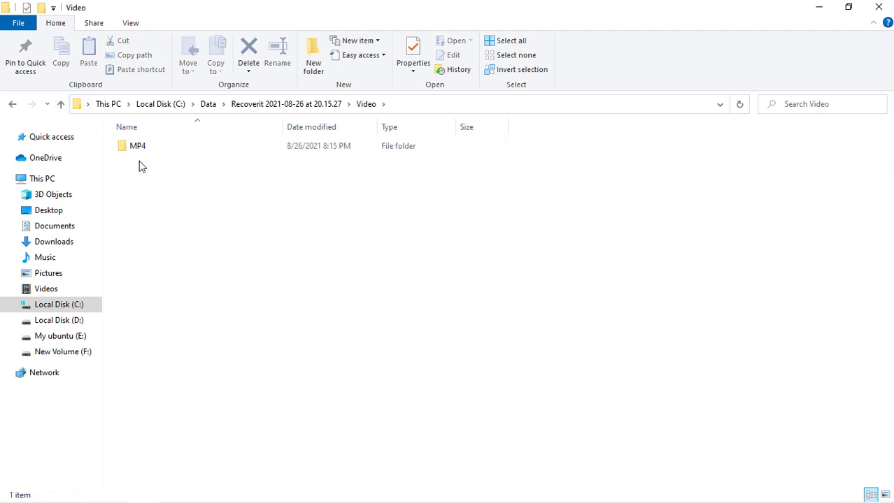
double_click(140, 153)
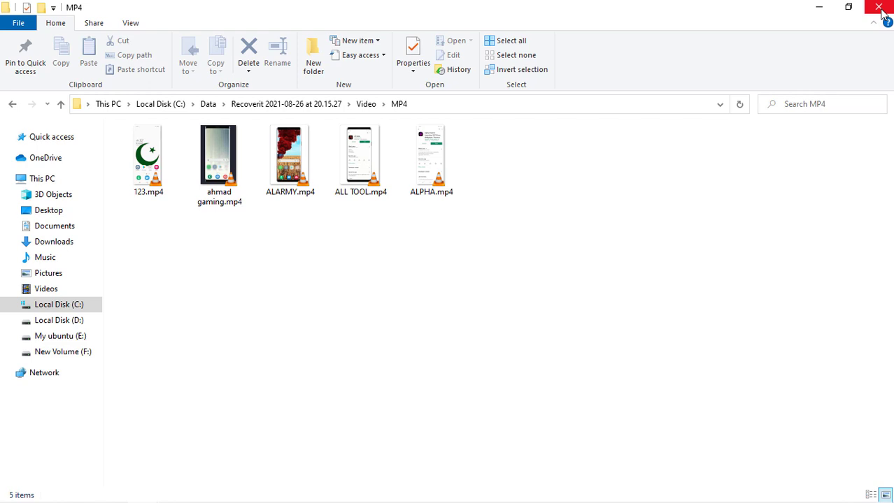
click(880, 14)
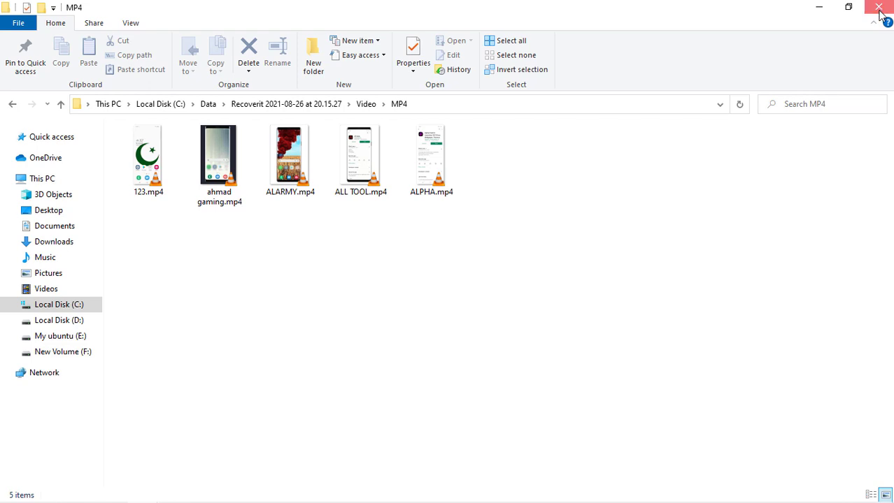